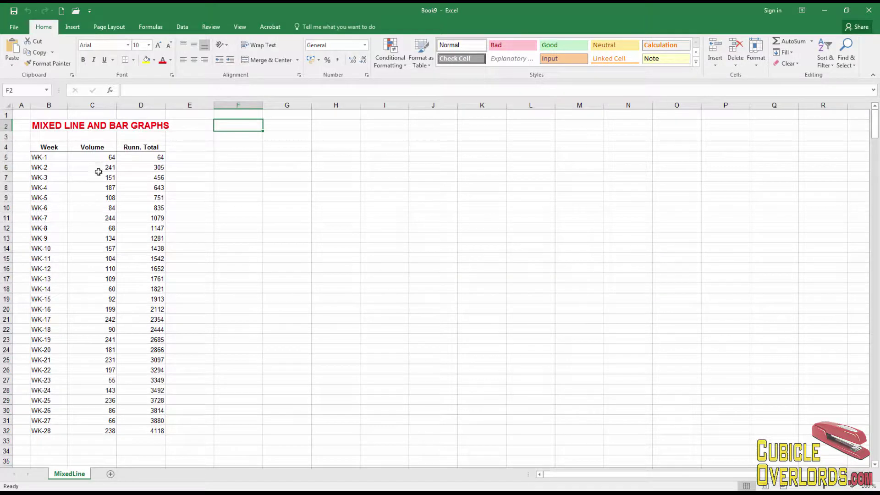
Try selecting the week labels, Volume values and Runn. Total values in the table
left_click(32, 236)
left_click(52, 178)
left_click_drag(55, 193, 52, 278)
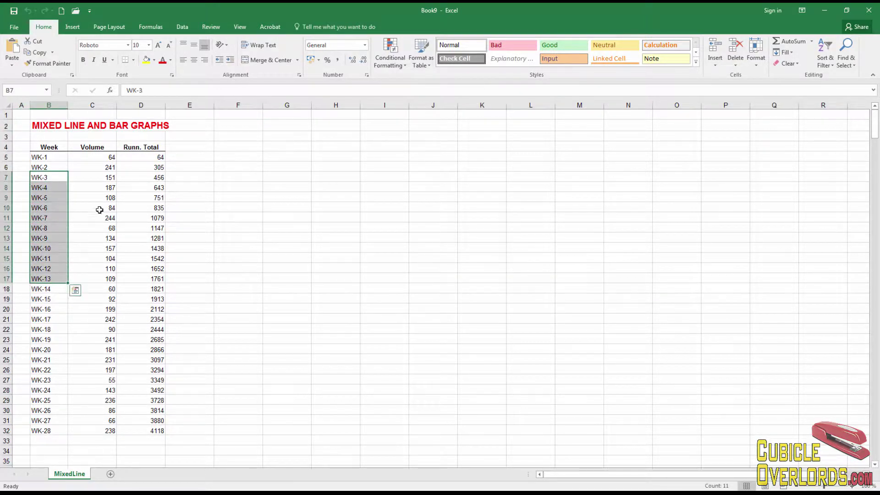
left_click_drag(103, 177, 105, 278)
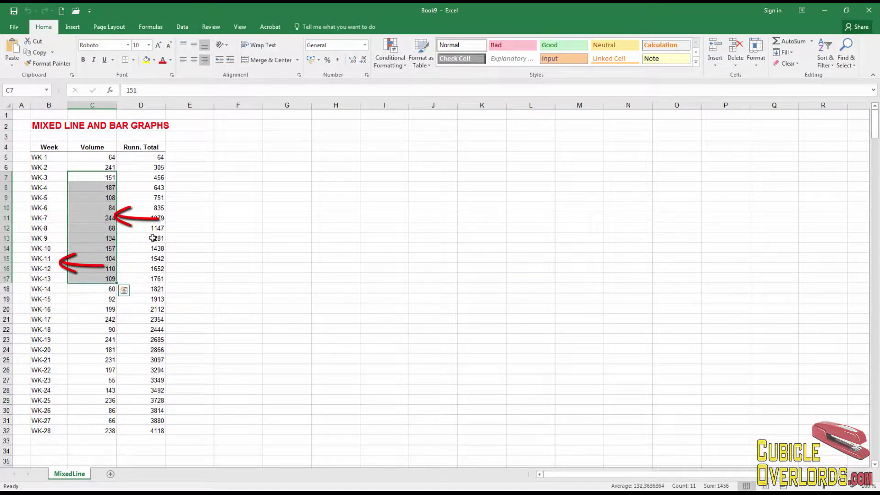
left_click(158, 178)
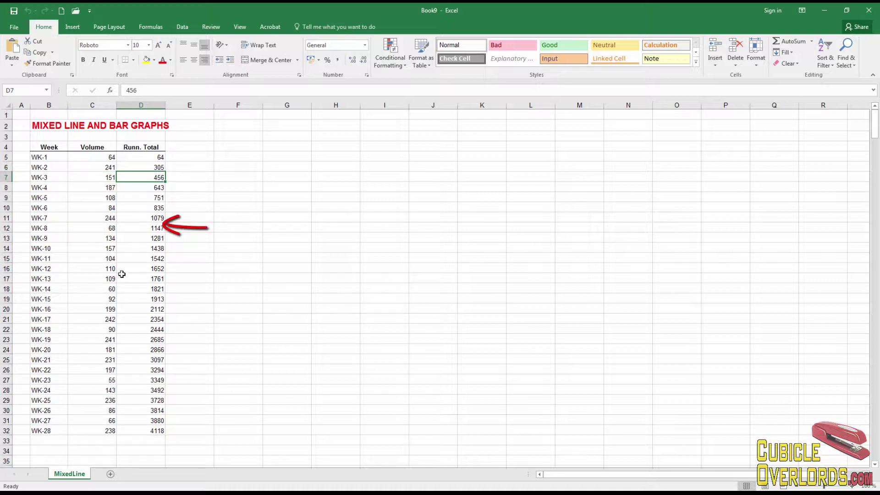
left_click(104, 158)
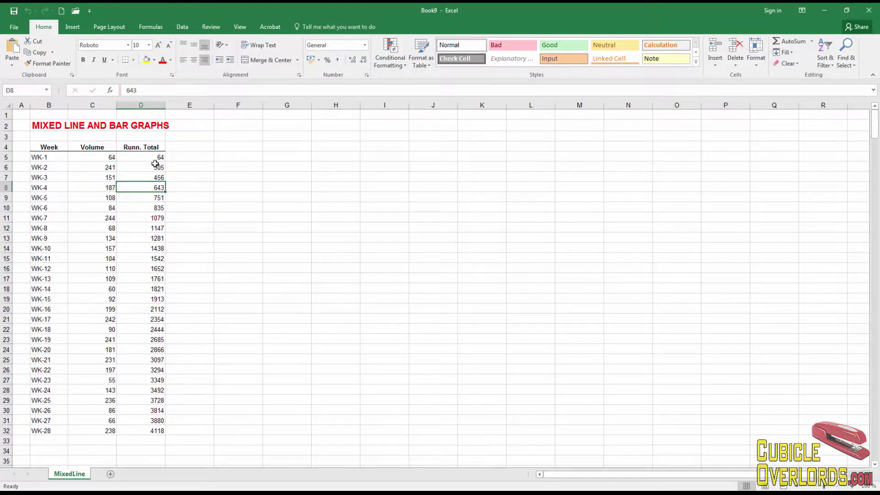
left_click_drag(152, 167, 159, 301)
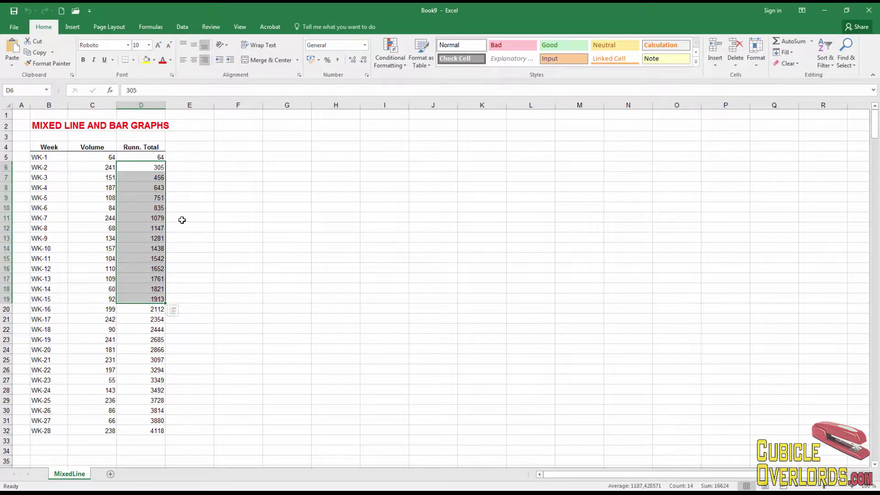
left_click(225, 194)
left_click(249, 136)
left_click(246, 124)
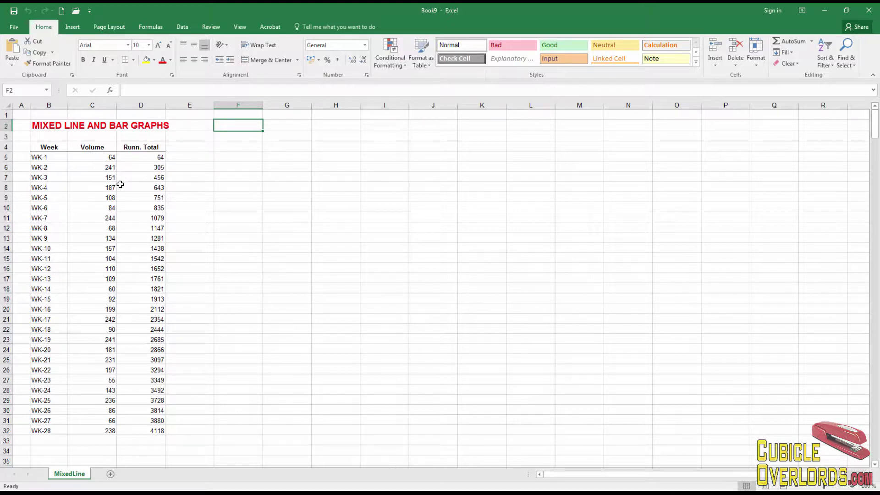
left_click(203, 172)
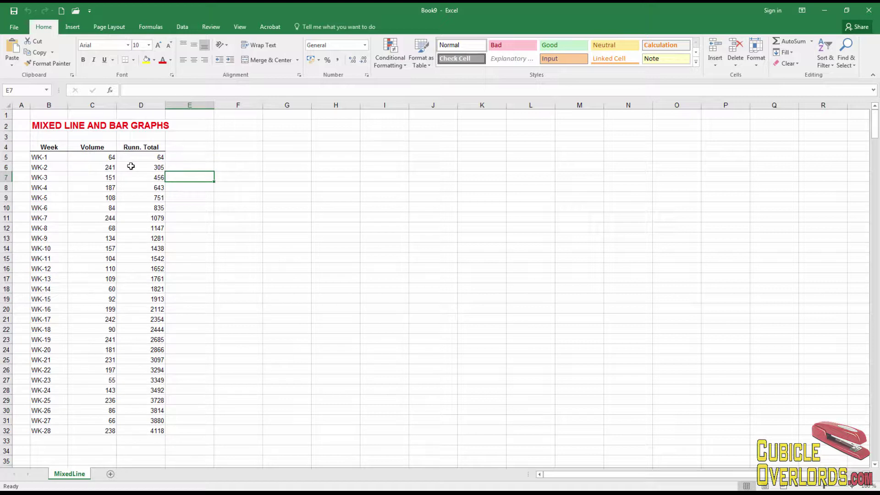
Select the Week, Volume and Runn. Total headers and some of their values
left_click(52, 148)
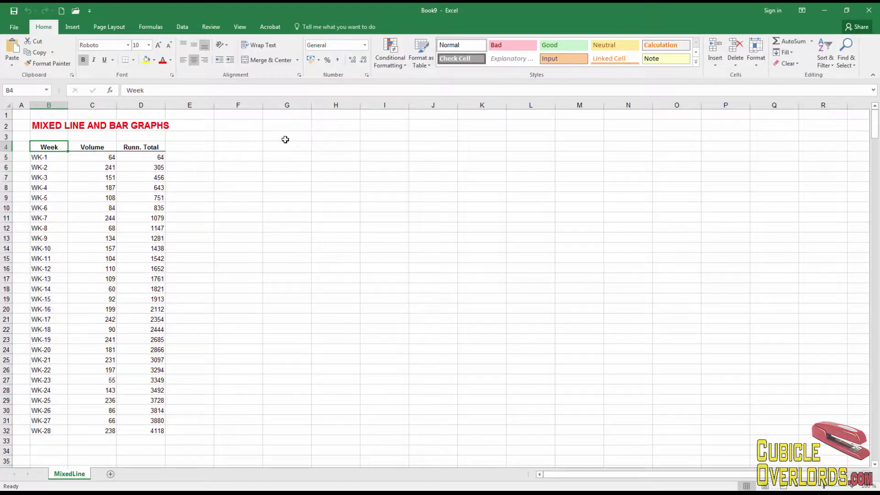
left_click(59, 195)
left_click(55, 147)
left_click_drag(55, 148, 138, 146)
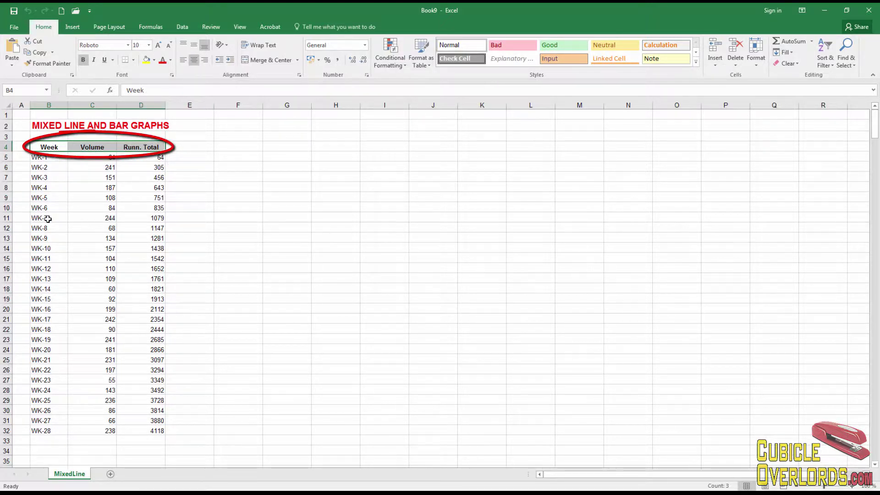
left_click(49, 238)
left_click_drag(55, 178, 59, 246)
left_click(151, 208)
left_click(92, 248, "shift")
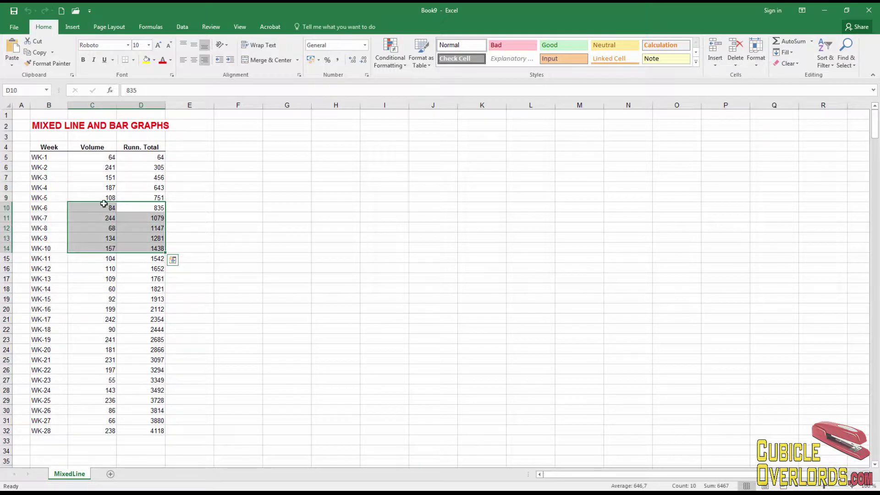
left_click(101, 187)
left_click(168, 186)
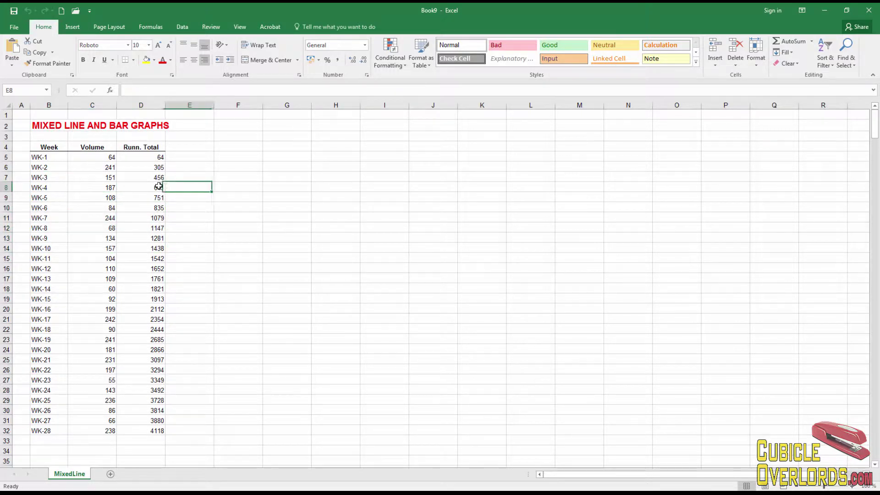
Insert a clustered column chart of the table from the Week header cell B4
left_click(58, 146)
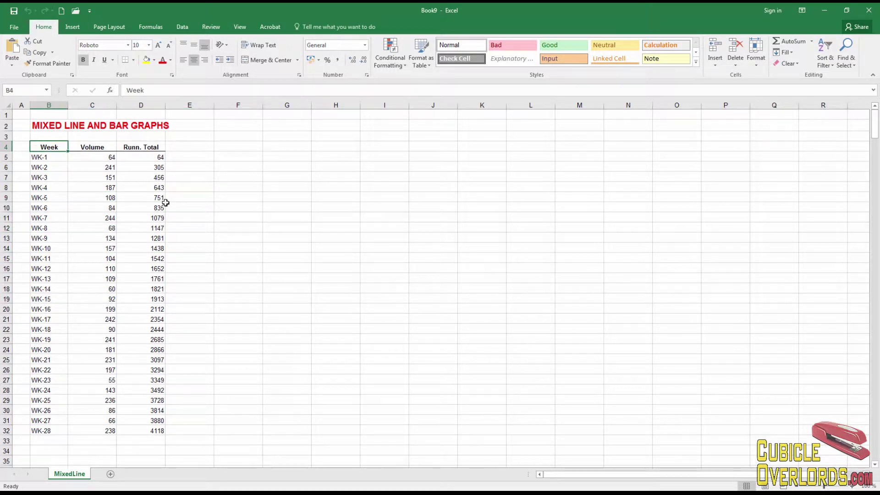
left_click(72, 26)
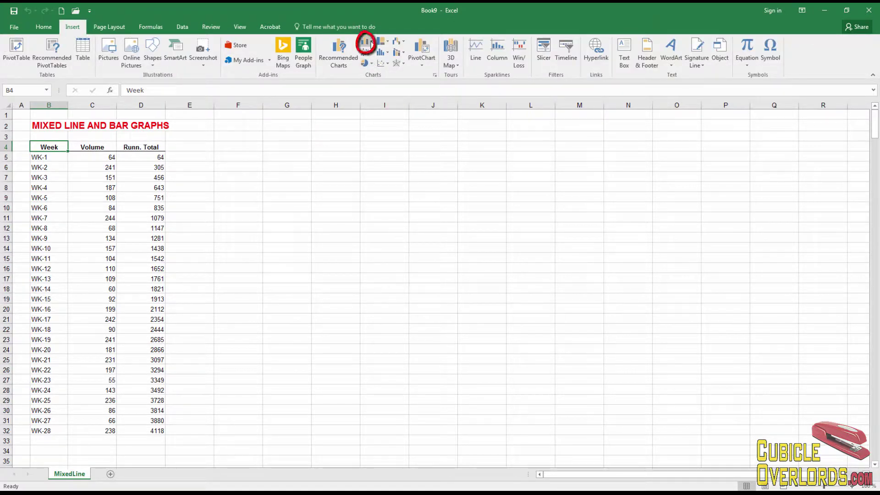
left_click(367, 43)
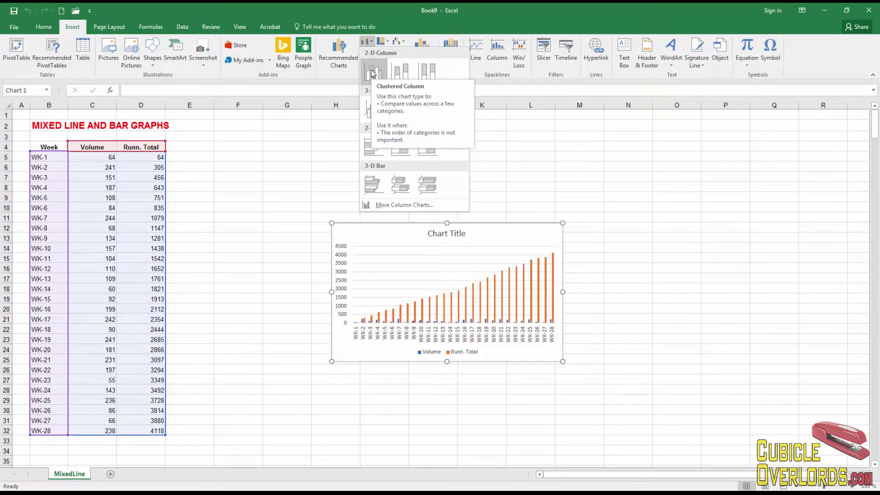
left_click(372, 73)
Move and enlarge the chart to fill the area right of the table, then select Runn. Total
left_click_drag(500, 225, 396, 137)
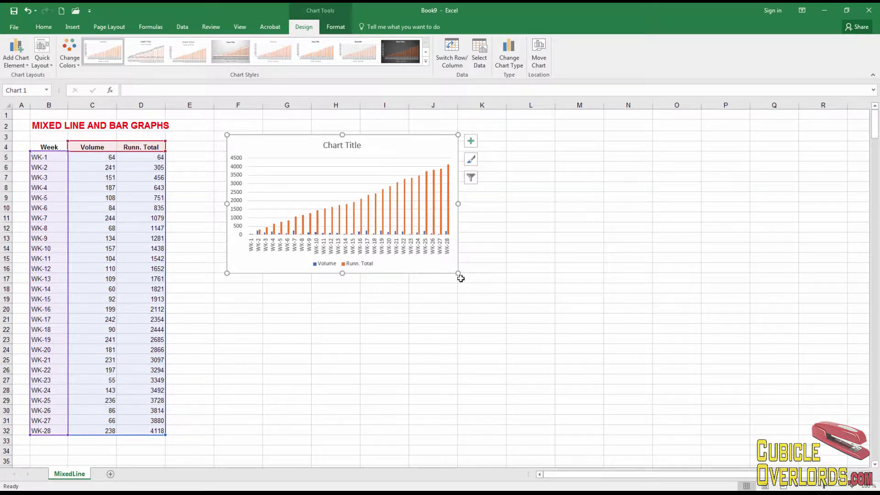
left_click_drag(458, 273, 750, 429)
scroll(781, 392, "up", 1)
scroll(713, 367, "down", 1)
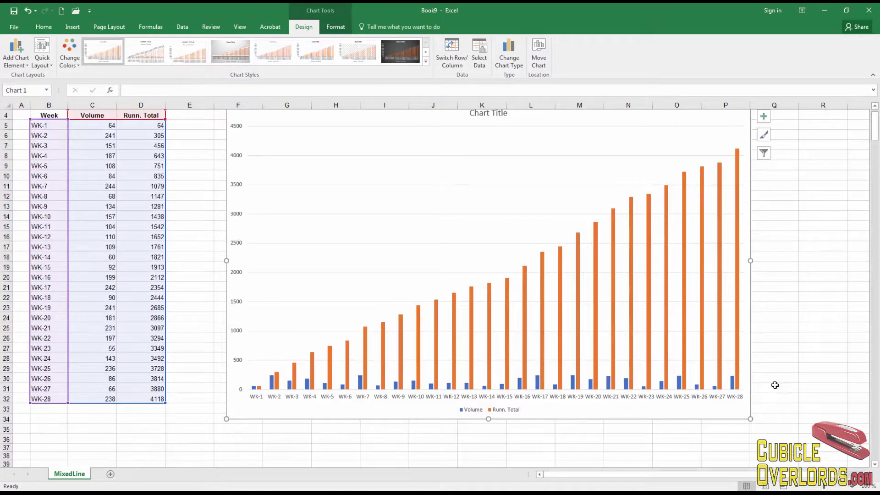
scroll(773, 347, "up", 1)
left_click(773, 347)
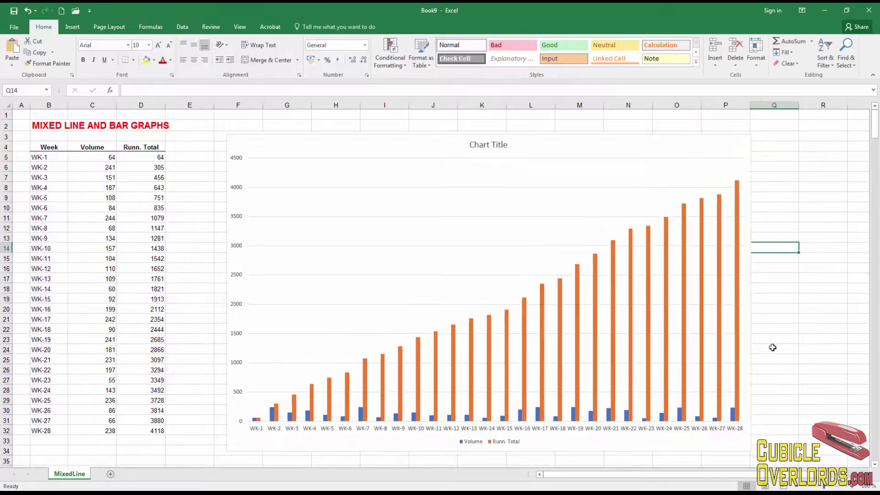
left_click(419, 353)
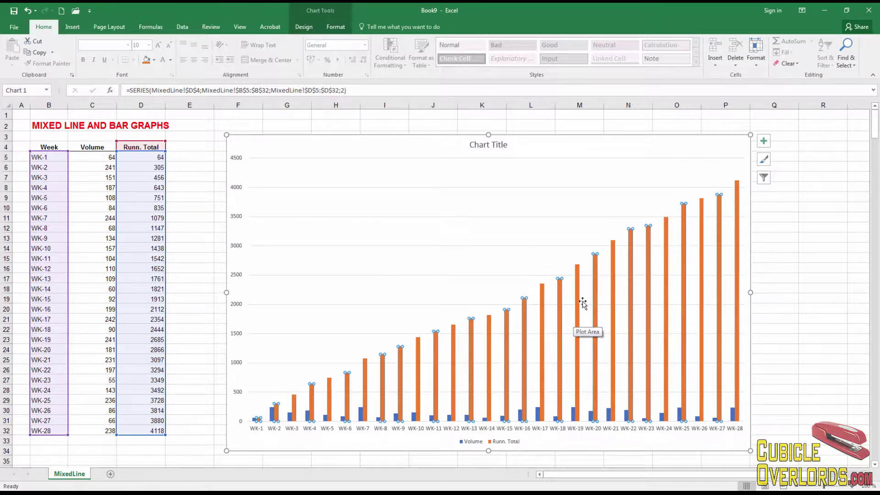
Format the Runn. Total series to plot on the Secondary Axis
right_click(615, 258)
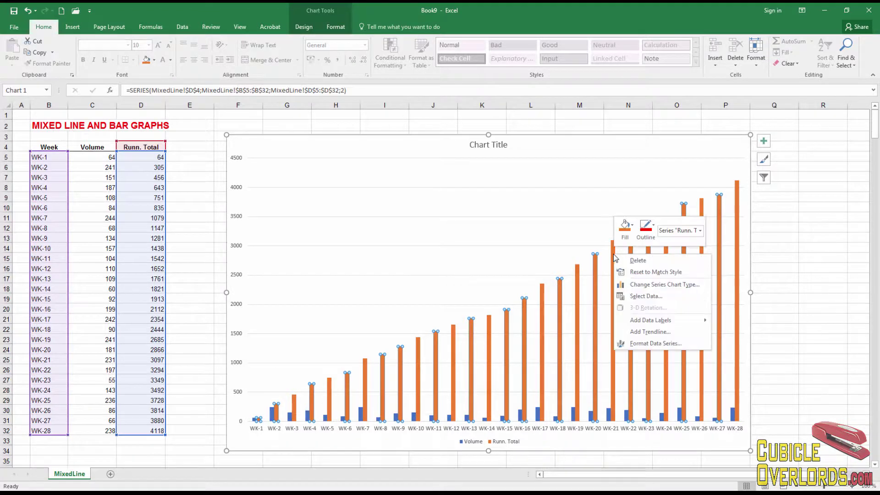
left_click(667, 345)
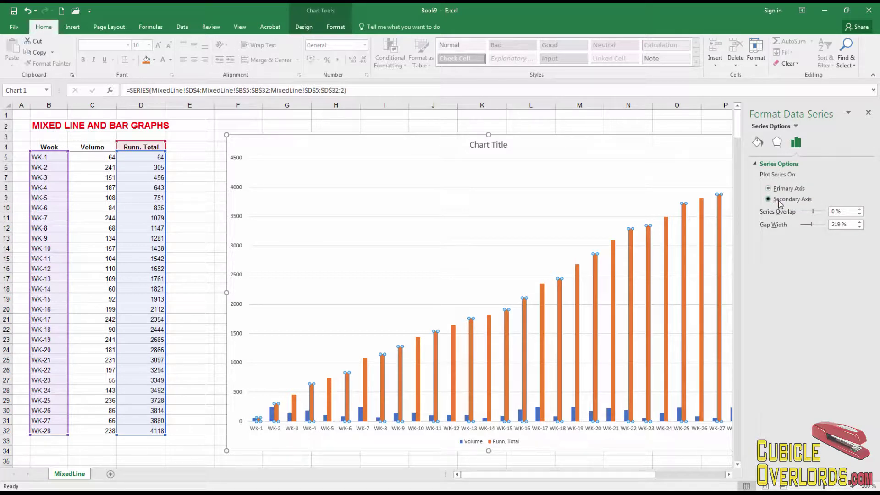
left_click(780, 200)
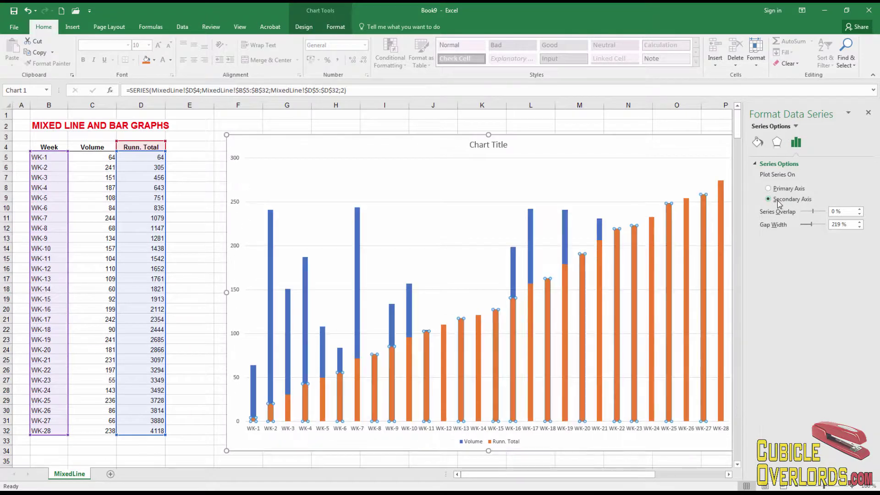
Close the format pane and select the entire Runn. Total series rather than a single bar
left_click(867, 113)
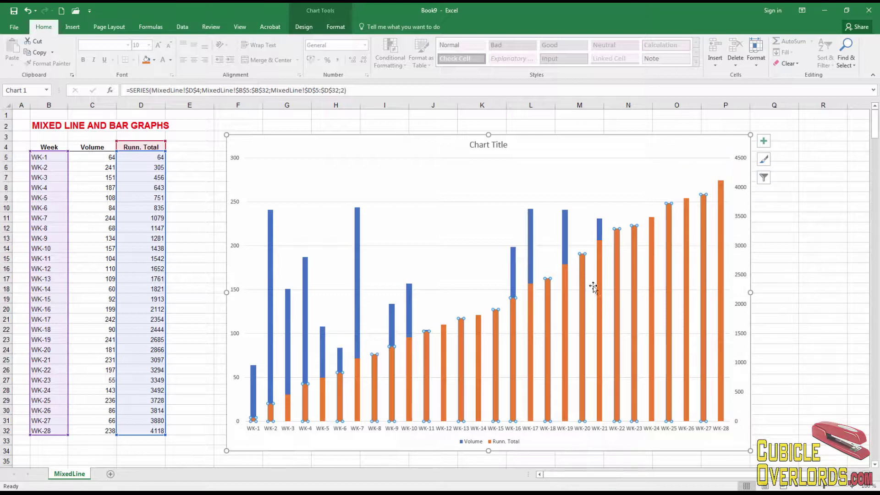
left_click(722, 188)
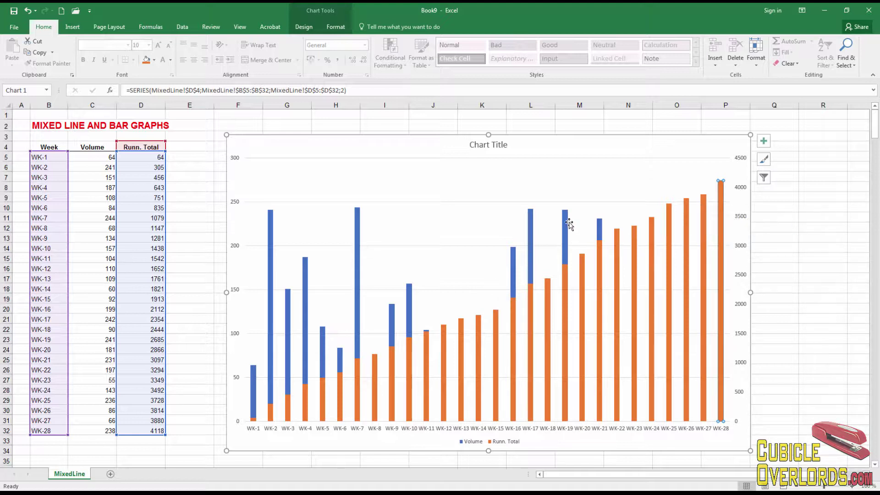
left_click(668, 216)
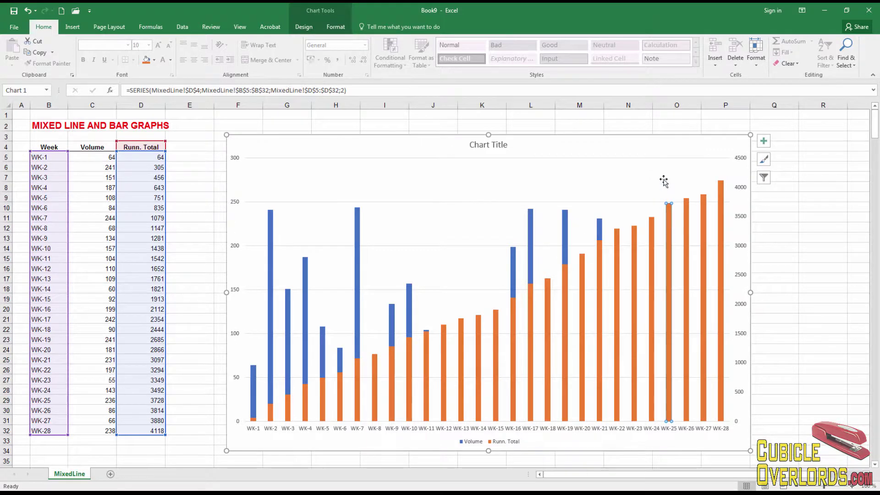
left_click(637, 239)
left_click(669, 220)
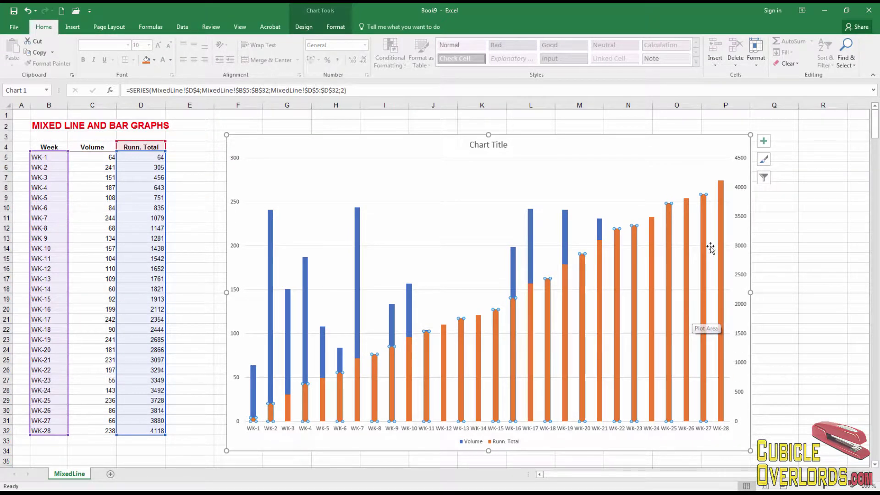
In Change Series Chart Type, keep Volume as Clustered Column and make Runn. Total a secondary-axis Line
right_click(705, 205)
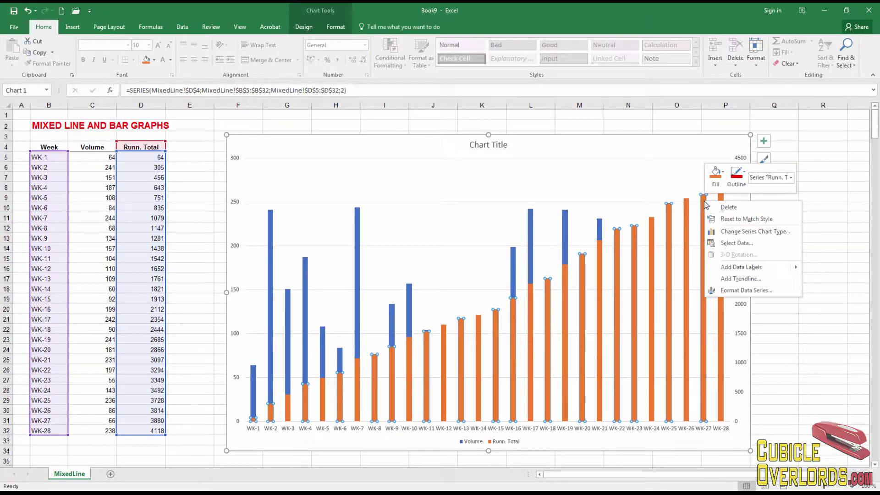
left_click(749, 231)
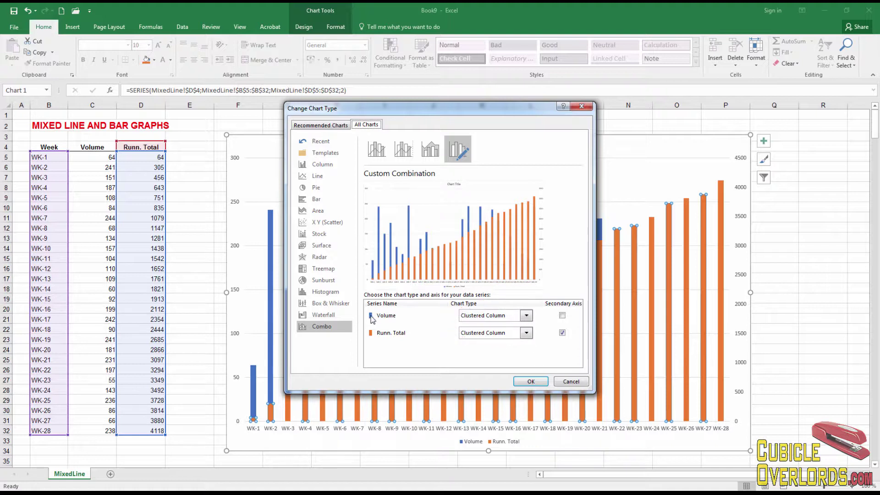
left_click(525, 316)
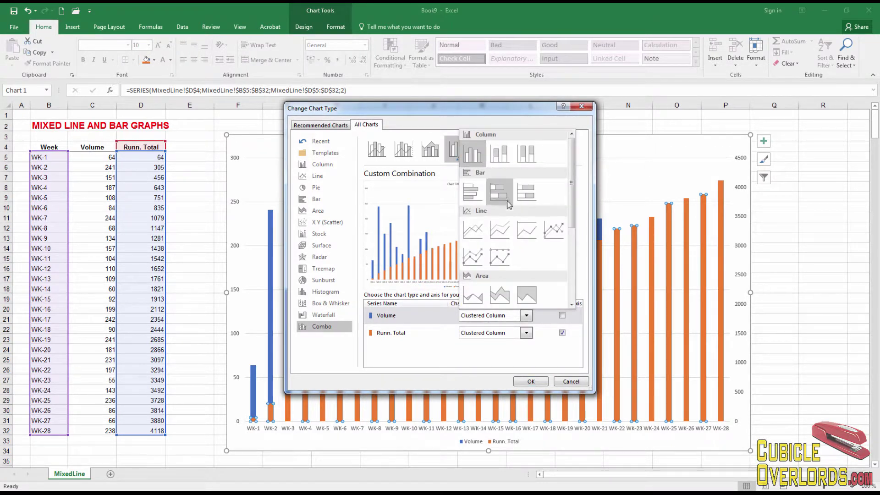
left_click(473, 156)
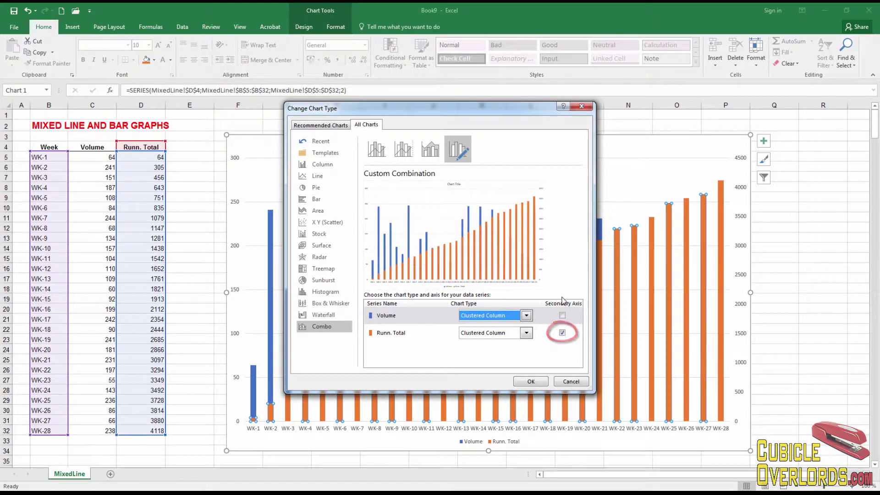
left_click(397, 337)
left_click(527, 334)
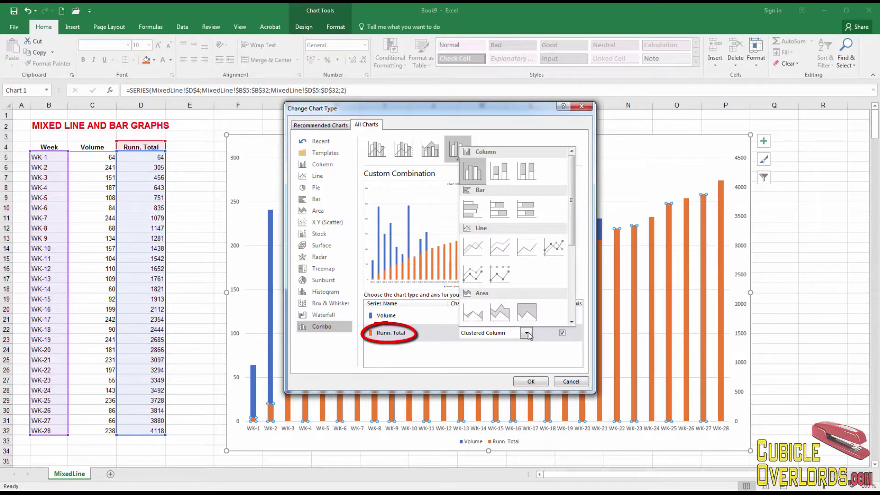
left_click(473, 248)
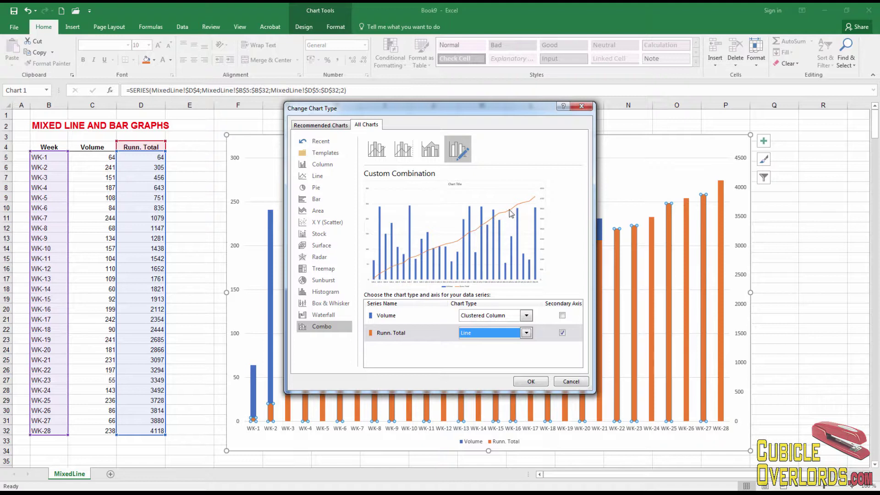
Confirm the combo chart and set the Volume columns' gap width to 10%
left_click(531, 381)
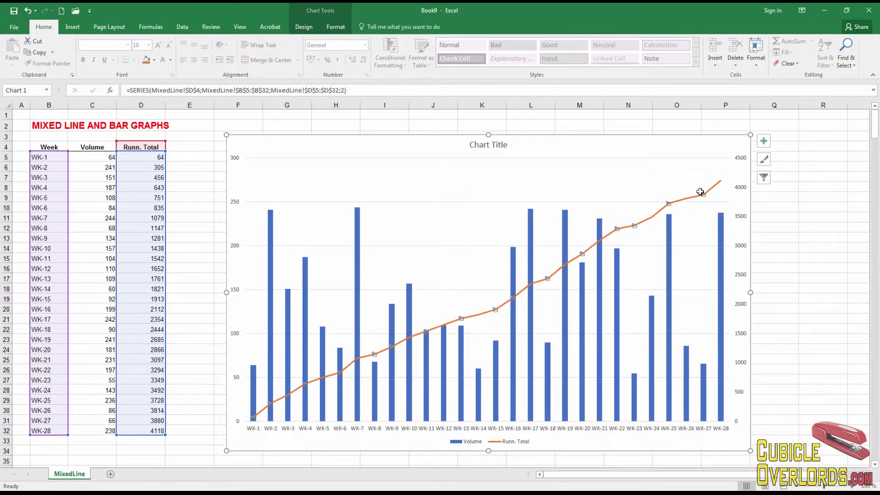
left_click(791, 226)
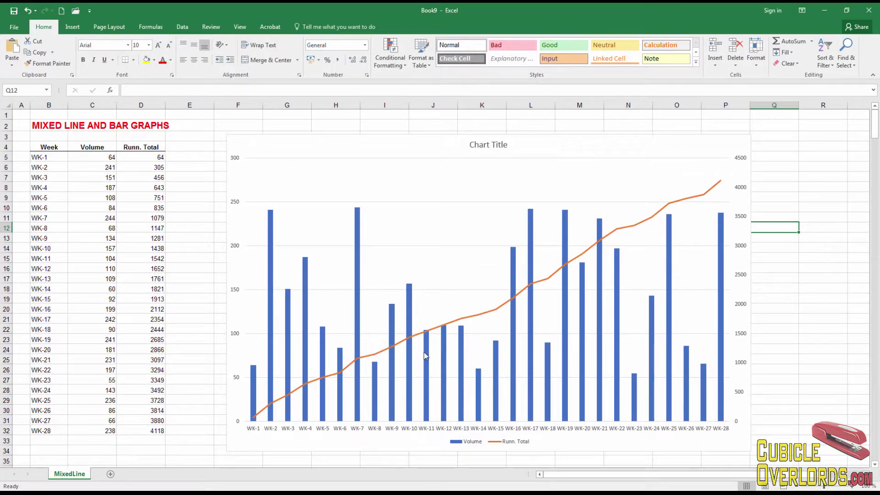
right_click(412, 357)
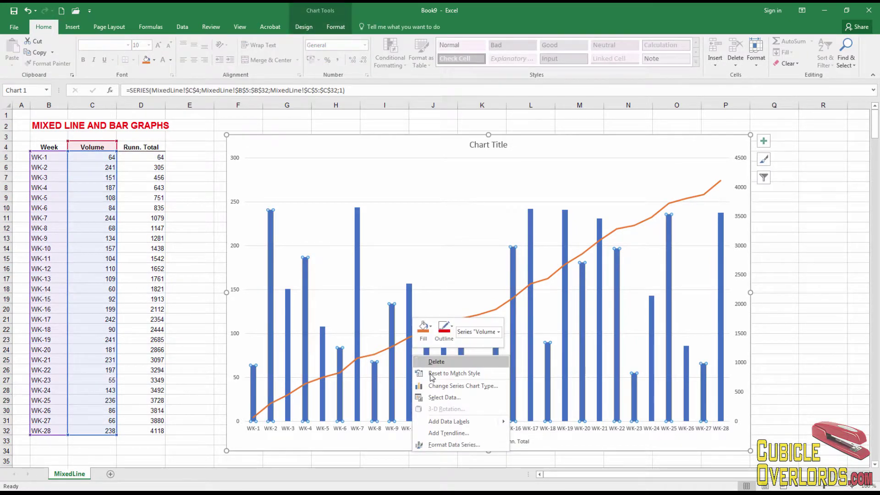
left_click(454, 445)
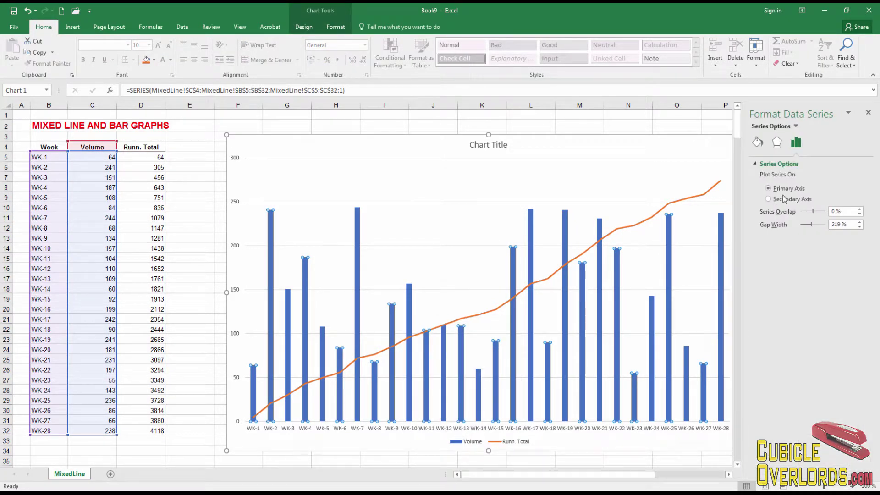
left_click_drag(843, 224, 816, 227)
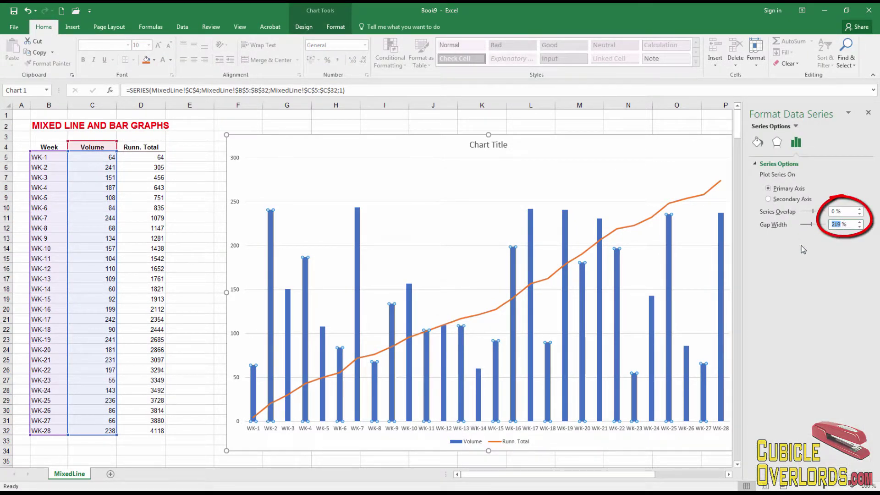
type("10")
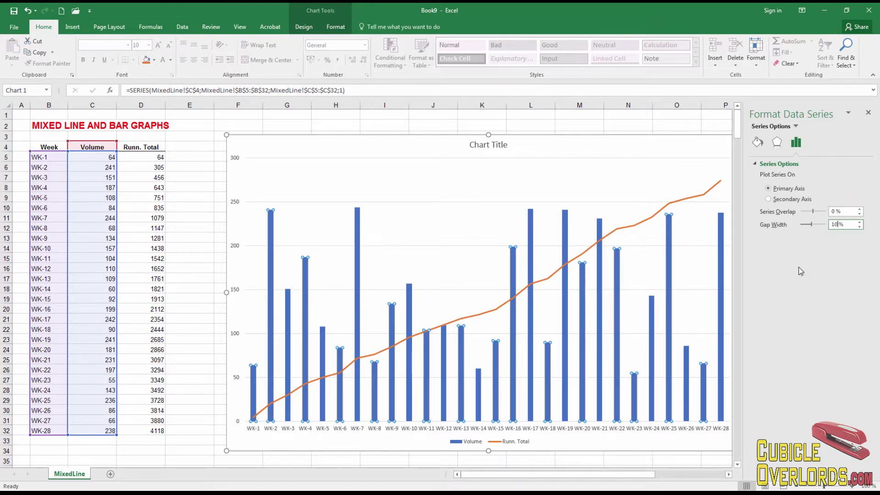
left_click(758, 142)
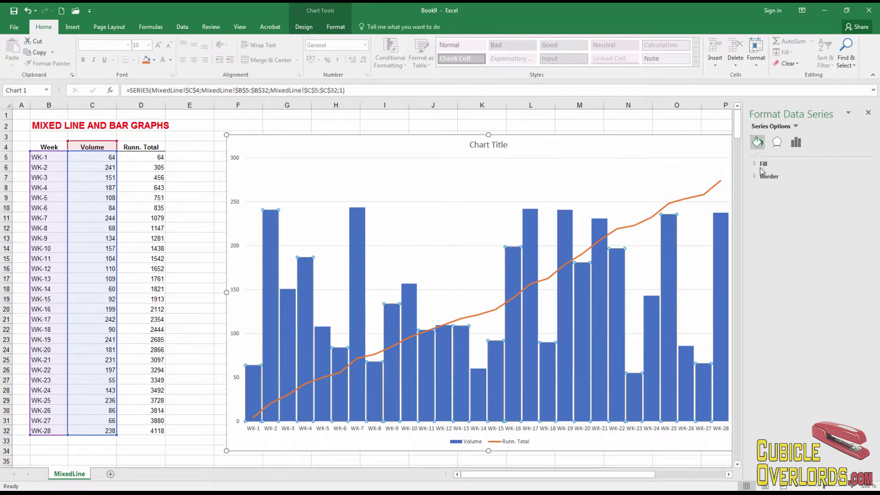
Give the Volume columns a light gray fill
left_click(756, 164)
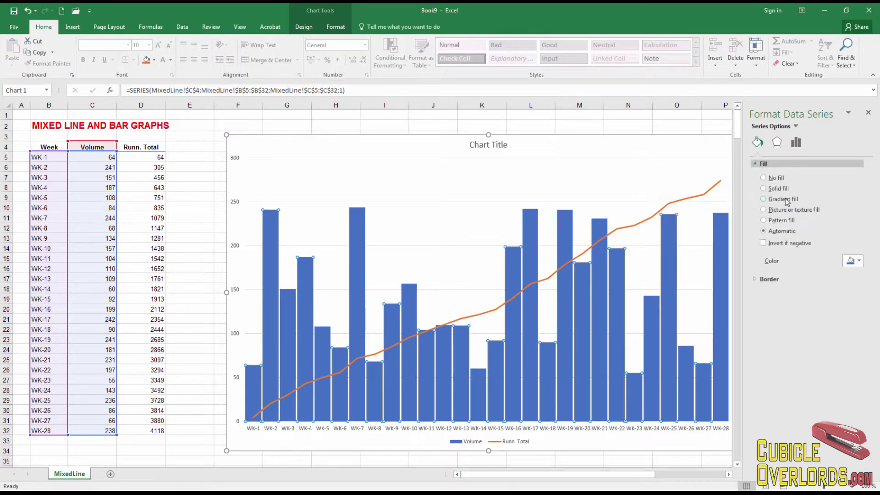
left_click(853, 261)
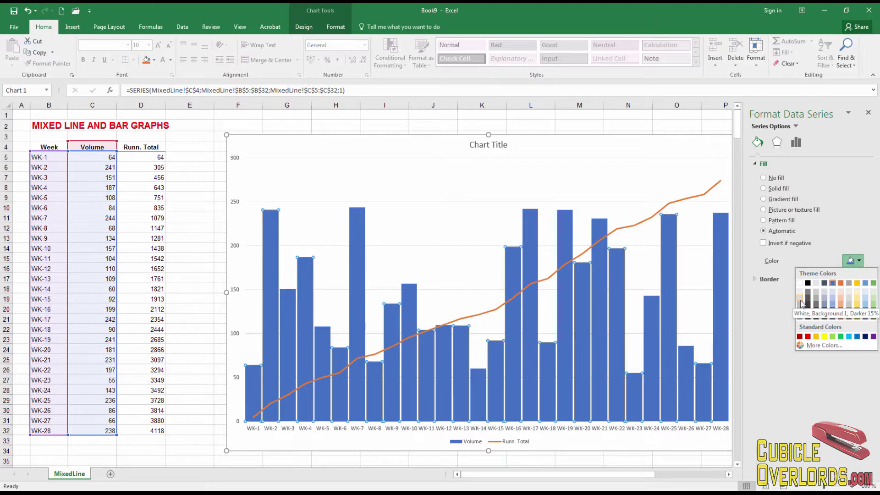
key("Escape")
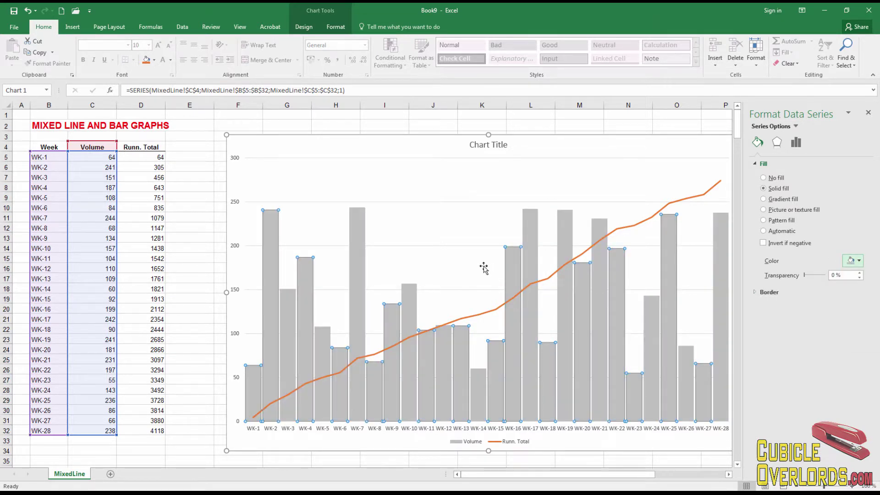
left_click(465, 262)
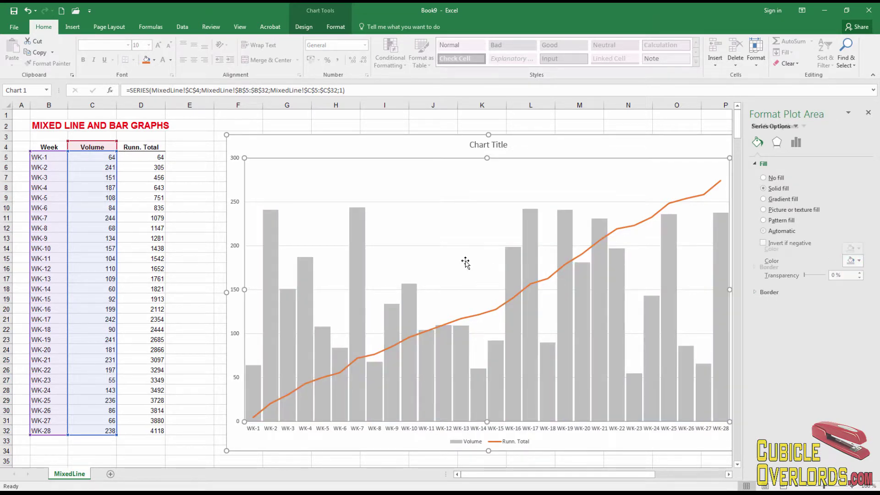
Close the Format pane, check the Runn. Total line, and leave the chart deselected
left_click(208, 249)
left_click(868, 112)
left_click(789, 288)
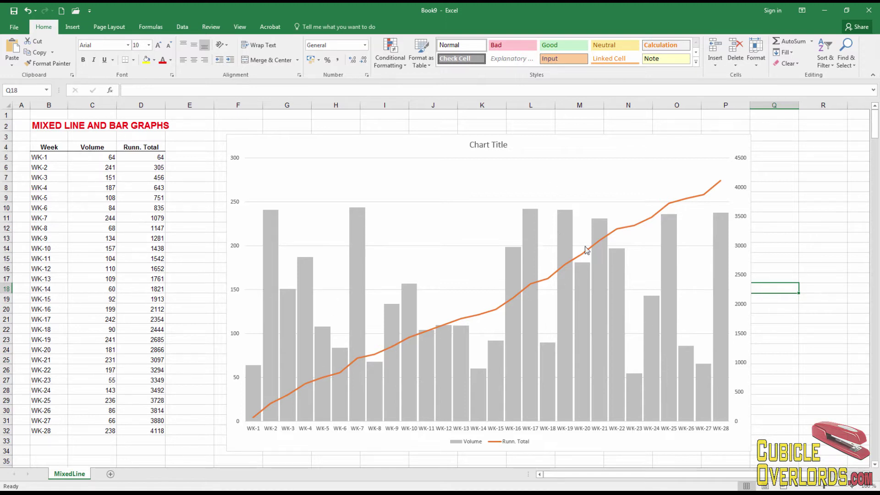
left_click(631, 227)
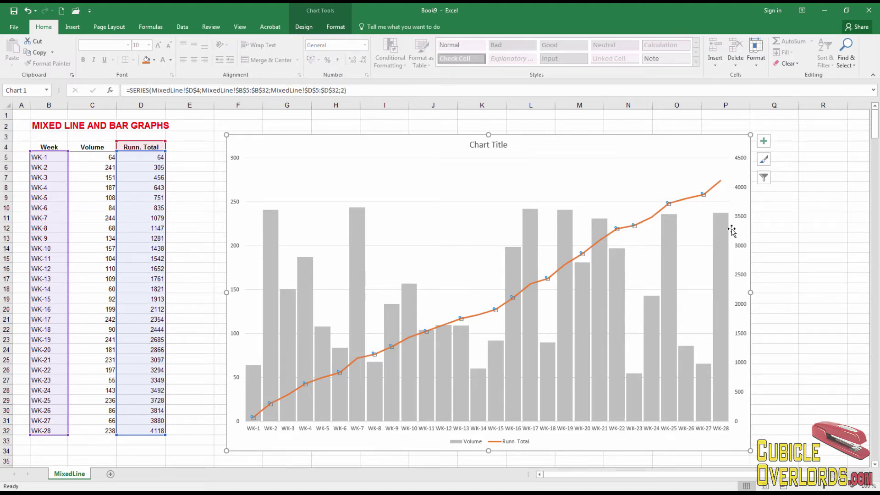
left_click(799, 257)
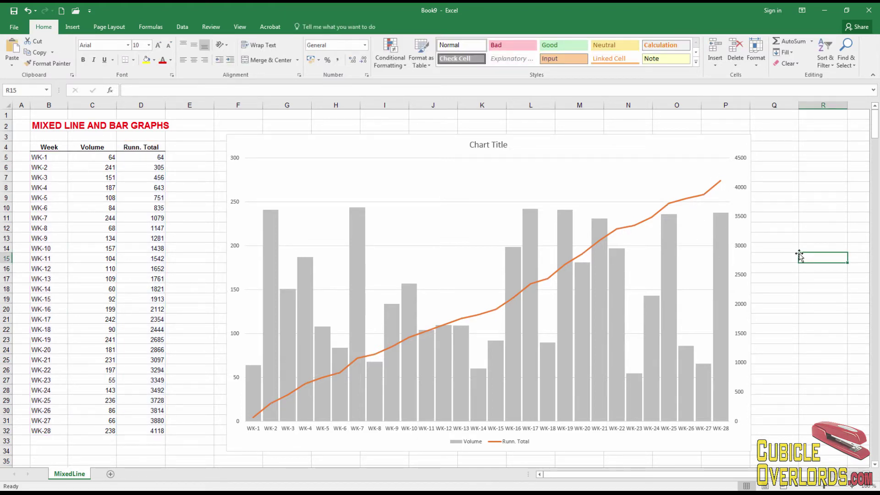